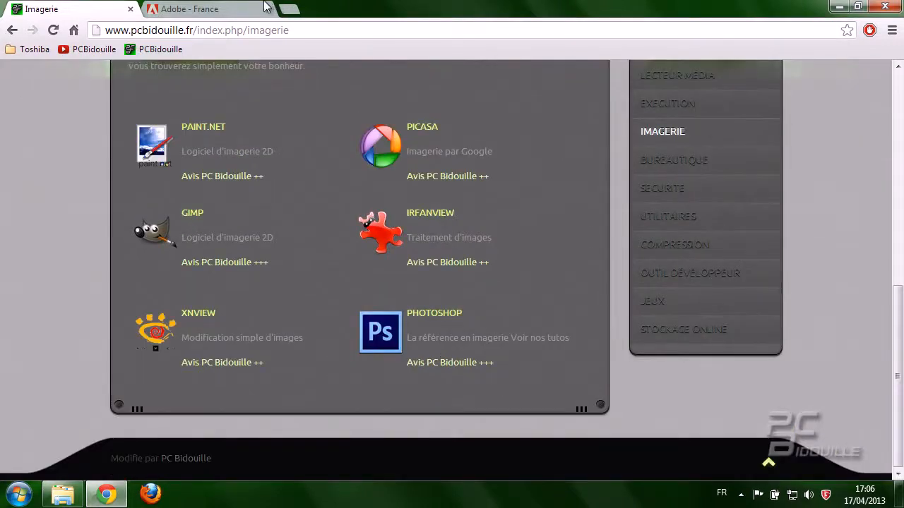
# - Open the downloads page of the Adobe France site and review the Photoshop CS6 Extended and Creative Suite 6 Master Collection trials
pyautogui.click(212, 10)
pyautogui.moveTo(438, 86)
pyautogui.click(438, 110)
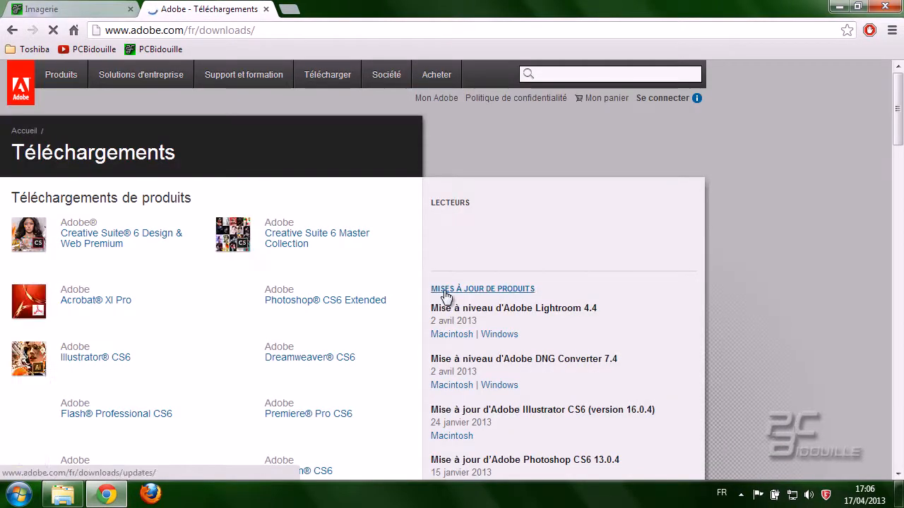
pyautogui.moveTo(400, 313)
pyautogui.scroll(-2, 400, 312)
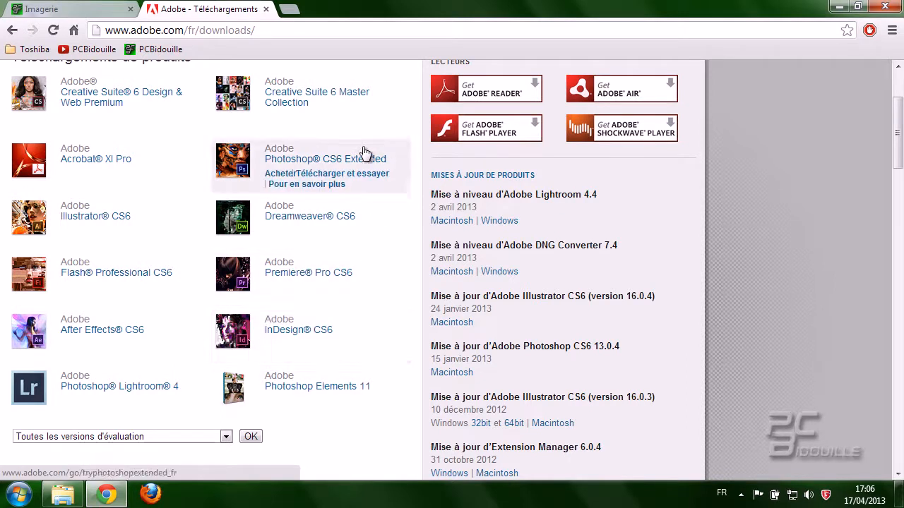
pyautogui.moveTo(343, 96)
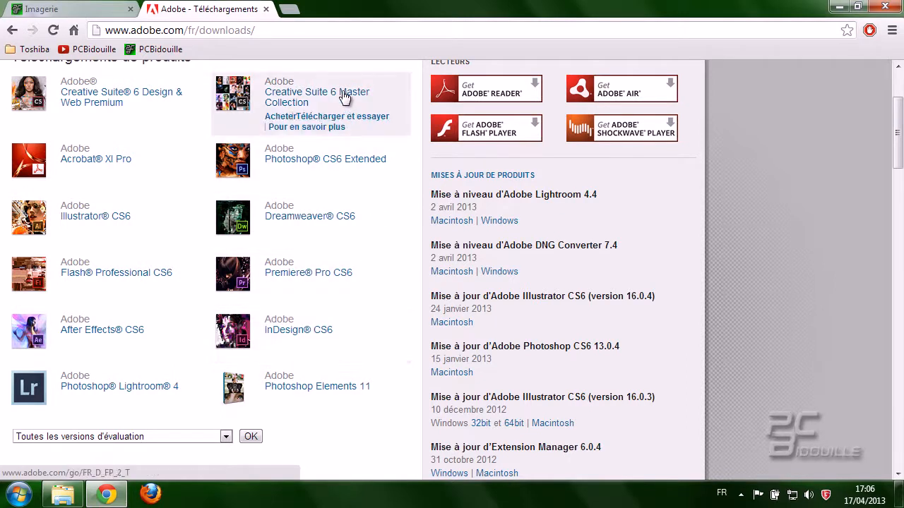
# - Leave the browser, launch Adobe Photoshop CS6 and continue with the Master Collection evaluation version
pyautogui.click(883, 9)
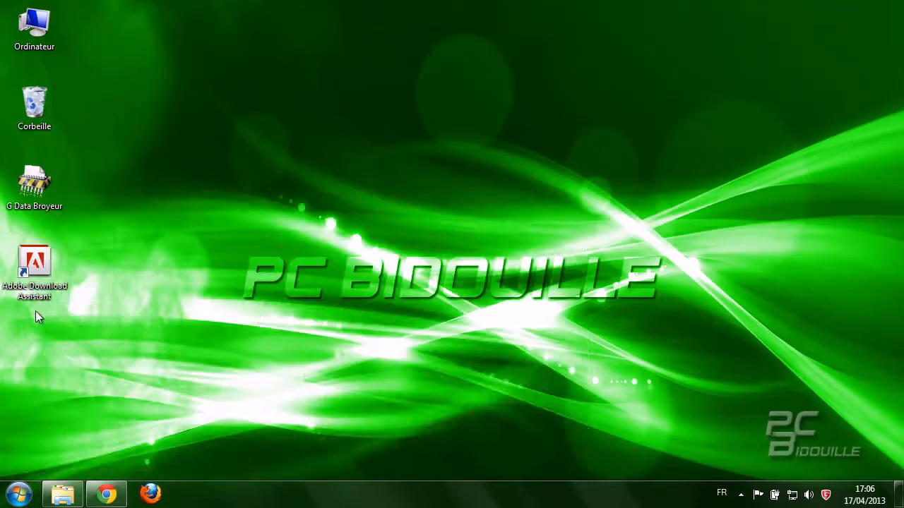
pyautogui.click(16, 500)
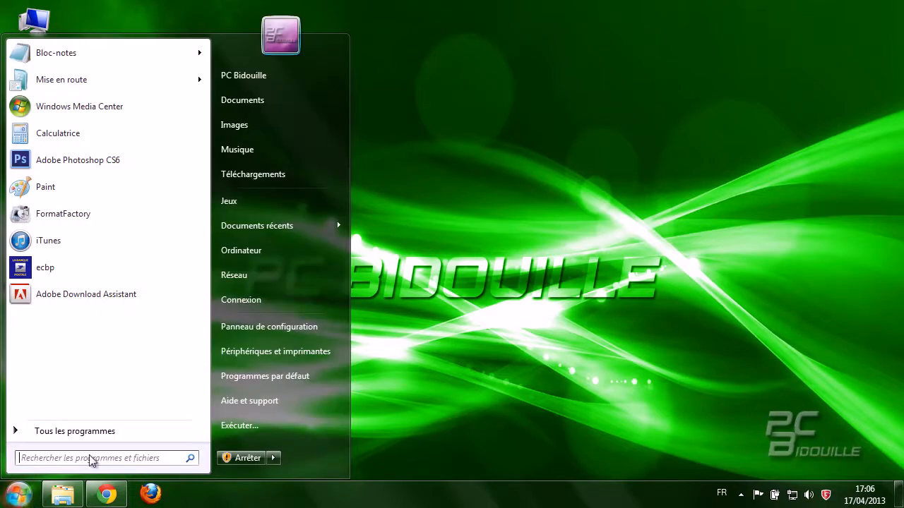
pyautogui.click(66, 152)
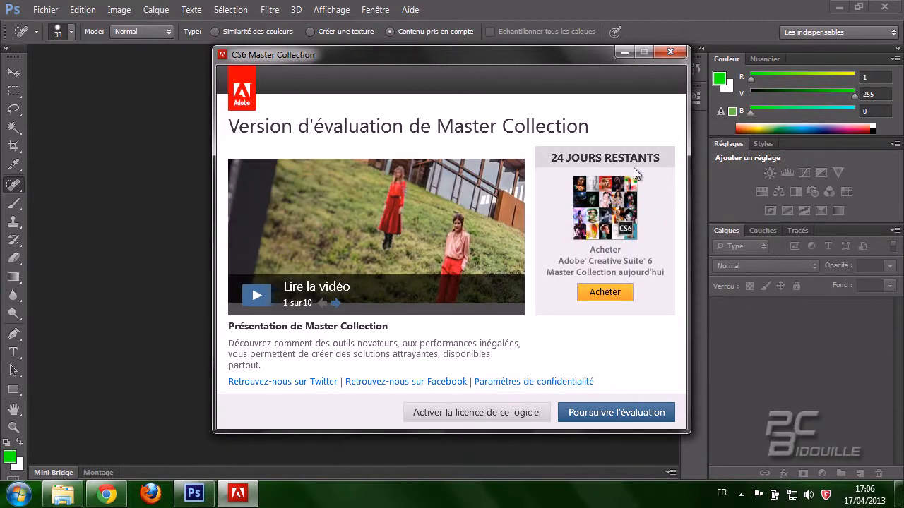
pyautogui.click(624, 418)
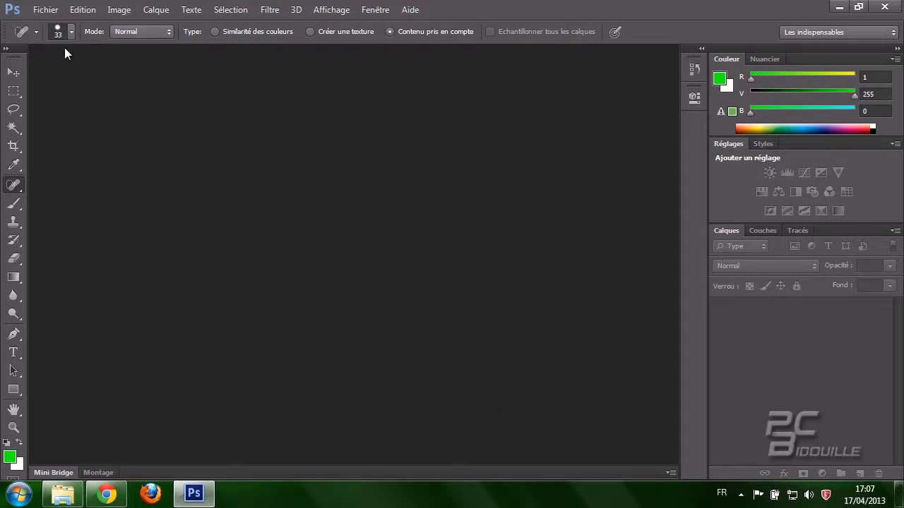
# - Open the image nature_wallpaper_free_025.jpg from the Mes images folder
pyautogui.click(45, 10)
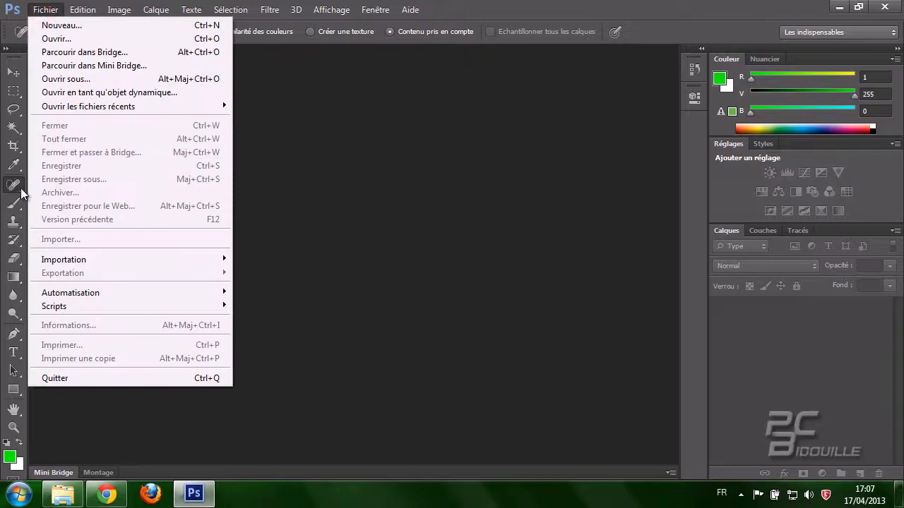
pyautogui.click(266, 187)
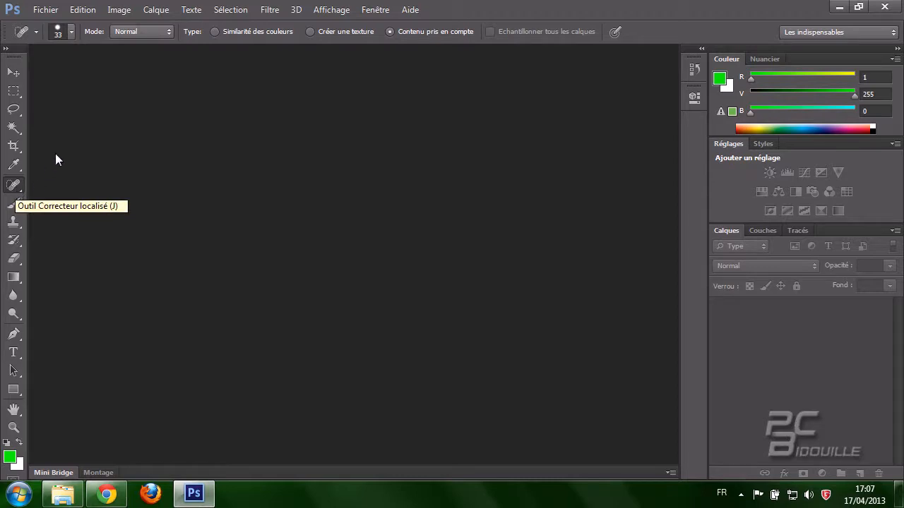
pyautogui.click(48, 11)
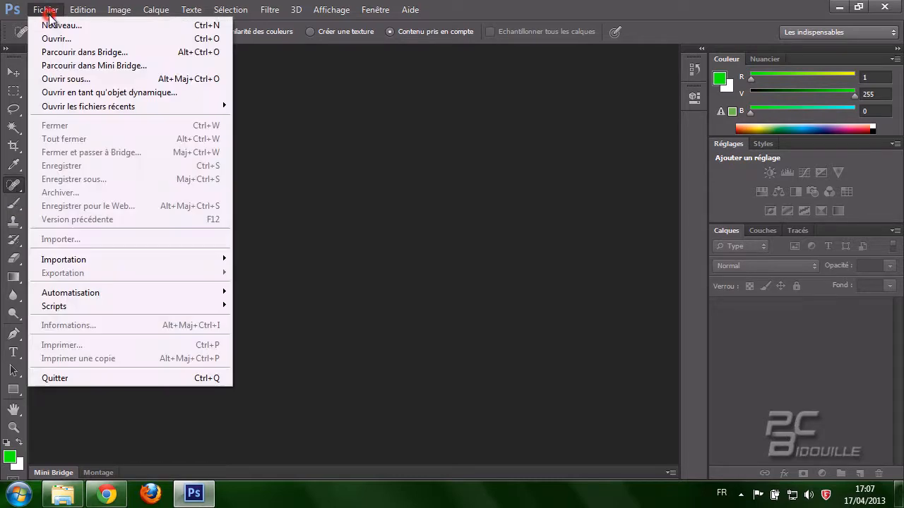
pyautogui.click(50, 38)
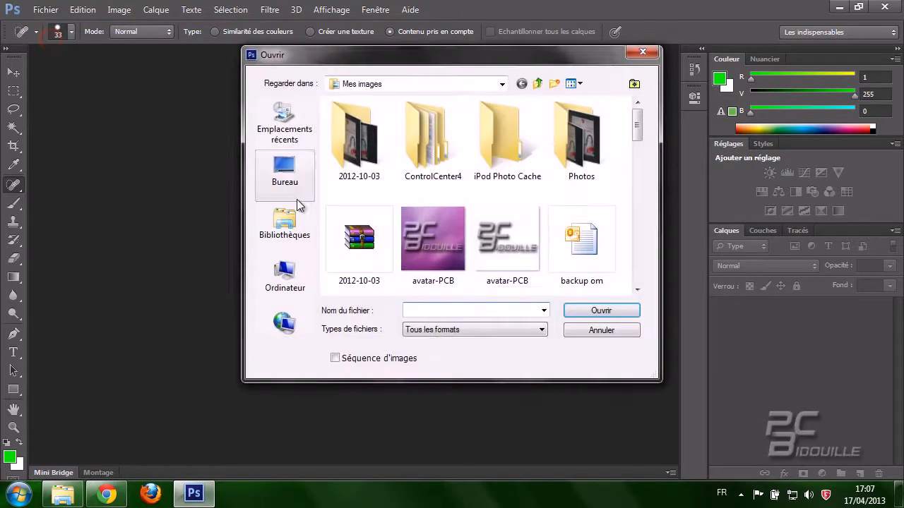
pyautogui.moveTo(636, 131); pyautogui.dragTo(641, 263)
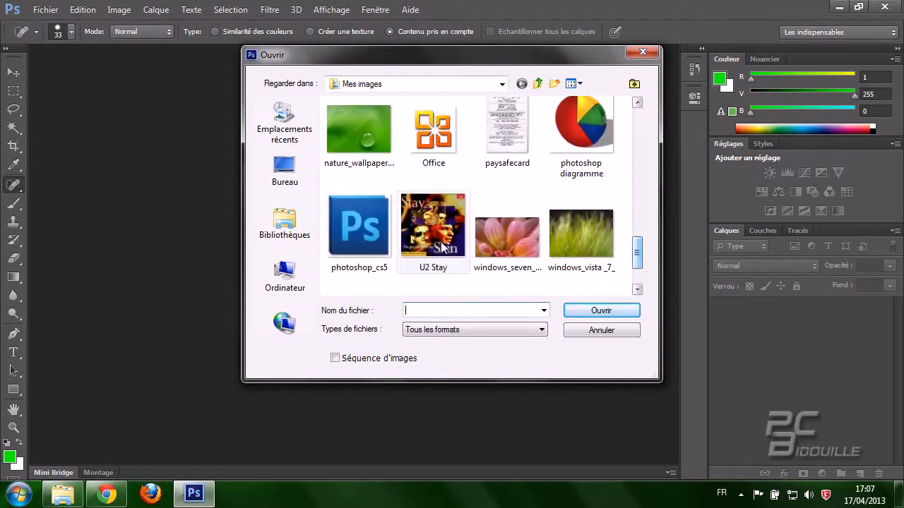
pyautogui.click(361, 142)
pyautogui.click(575, 311)
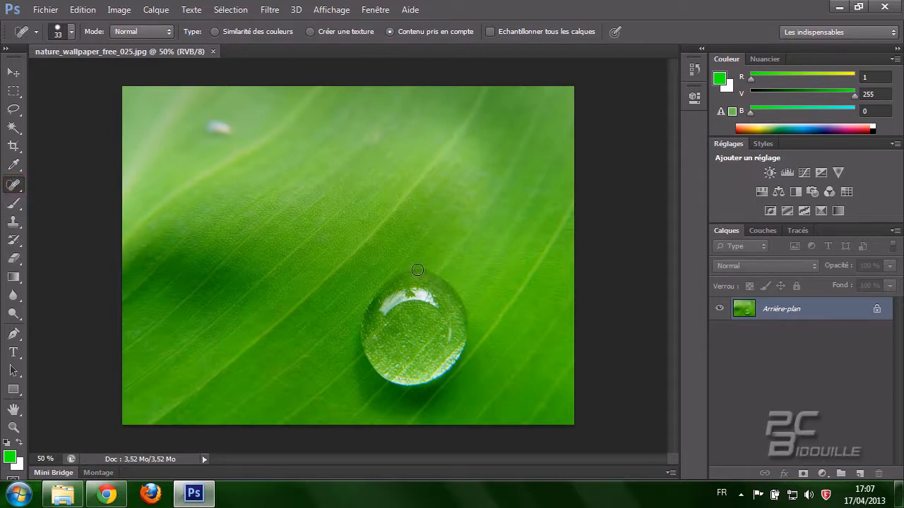
# - Paint away the upper-left edge of the water drop with the Spot Healing Brush at 33 px and 100% hardness
pyautogui.click(71, 33)
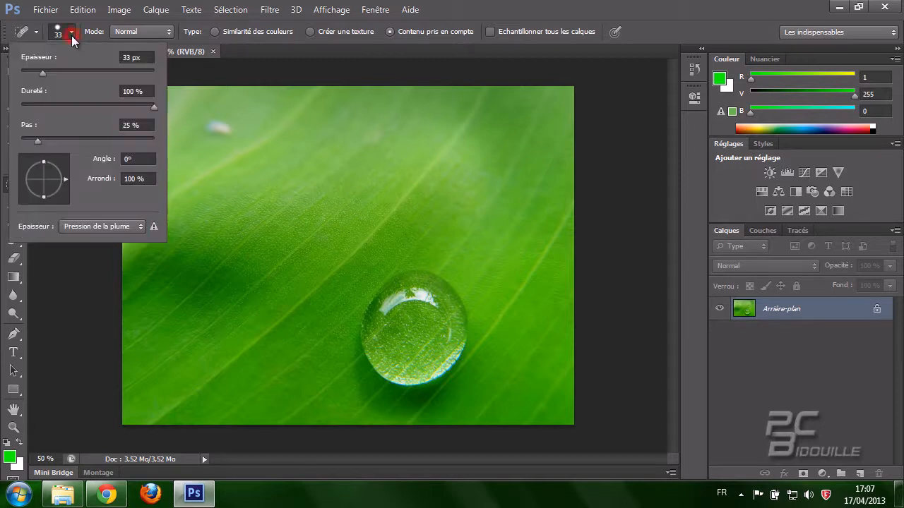
pyautogui.click(44, 73)
pyautogui.moveTo(46, 72); pyautogui.dragTo(47, 75)
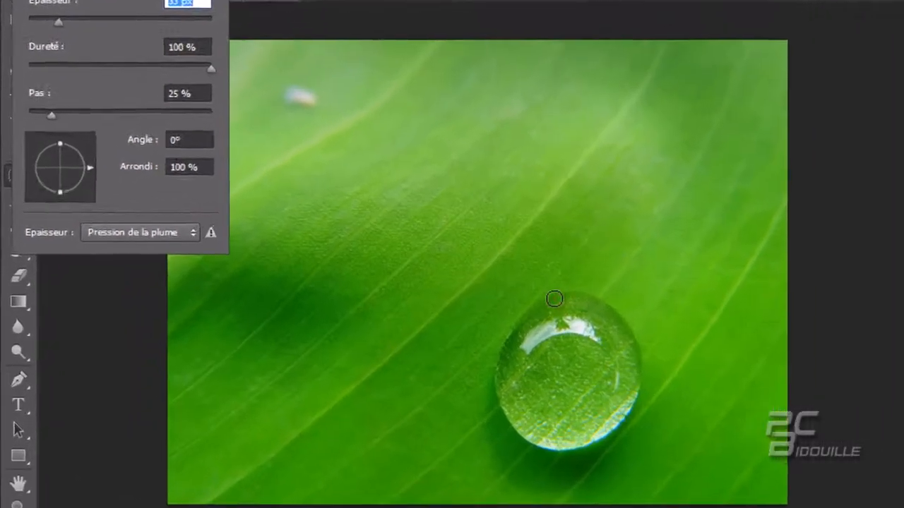
pyautogui.click(401, 276)
pyautogui.moveTo(553, 301)
pyautogui.mouseDown()
pyautogui.moveTo(528, 312)
pyautogui.moveTo(509, 355)
pyautogui.moveTo(507, 403)
pyautogui.moveTo(522, 333)
pyautogui.moveTo(563, 299)
pyautogui.moveTo(535, 340)
pyautogui.moveTo(512, 410)
pyautogui.moveTo(513, 364)
pyautogui.moveTo(563, 296)
pyautogui.mouseUp()
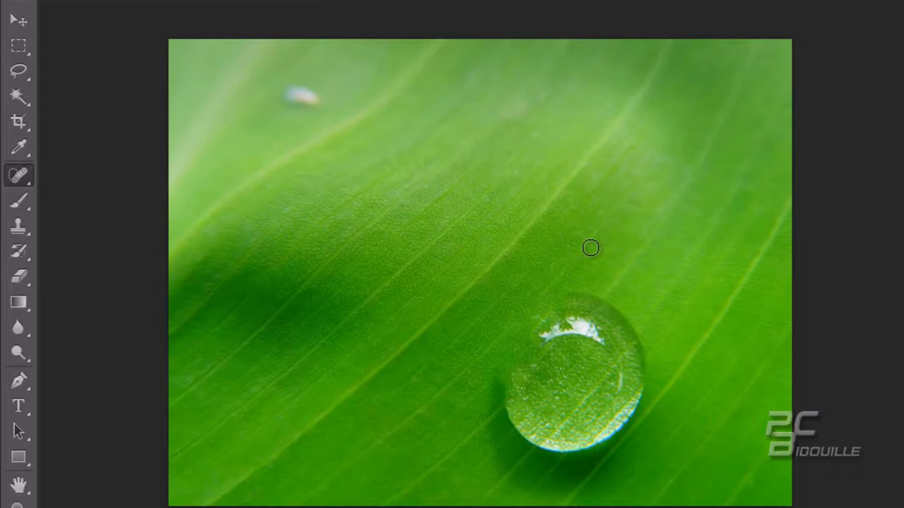
pyautogui.click(588, 297)
pyautogui.moveTo(589, 297)
pyautogui.mouseDown()
pyautogui.moveTo(508, 404)
pyautogui.moveTo(510, 388)
pyautogui.moveTo(543, 347)
pyautogui.moveTo(565, 295)
pyautogui.moveTo(537, 342)
pyautogui.moveTo(515, 417)
pyautogui.moveTo(522, 388)
pyautogui.moveTo(553, 361)
pyautogui.moveTo(541, 376)
pyautogui.moveTo(566, 315)
pyautogui.moveTo(589, 297)
pyautogui.moveTo(516, 424)
pyautogui.mouseUp()
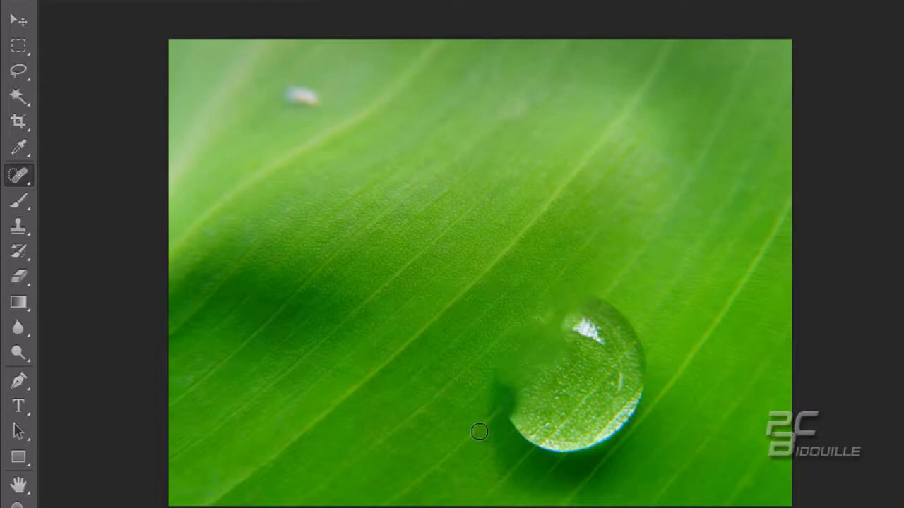
pyautogui.moveTo(519, 373)
pyautogui.mouseDown()
pyautogui.moveTo(498, 411)
pyautogui.moveTo(499, 380)
pyautogui.moveTo(518, 392)
pyautogui.moveTo(502, 415)
pyautogui.mouseUp()
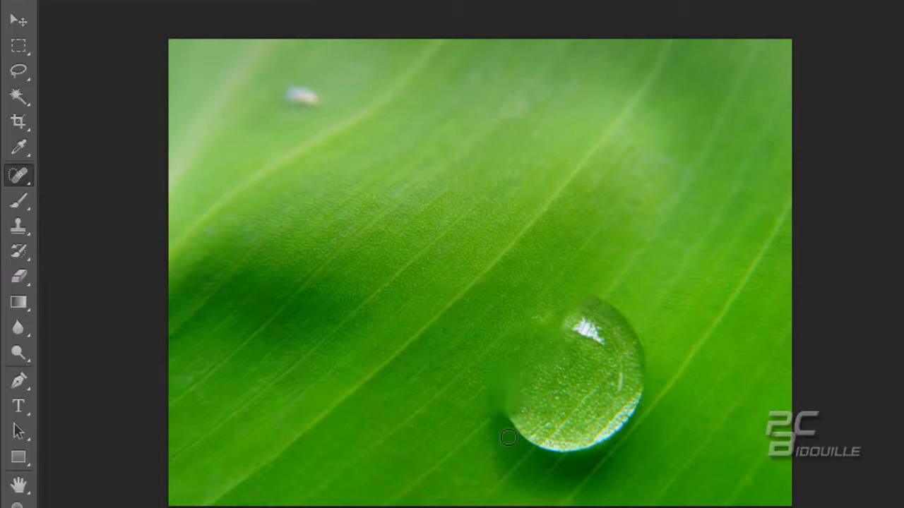
# - Paint over the remaining water drop, including its highlight and lower edge, with the 33 px Spot Healing Brush to blend it into the leaf
pyautogui.moveTo(599, 291)
pyautogui.mouseDown()
pyautogui.moveTo(575, 346)
pyautogui.moveTo(537, 372)
pyautogui.moveTo(514, 421)
pyautogui.moveTo(541, 363)
pyautogui.moveTo(604, 294)
pyautogui.moveTo(597, 331)
pyautogui.moveTo(527, 387)
pyautogui.moveTo(515, 432)
pyautogui.moveTo(538, 390)
pyautogui.moveTo(582, 363)
pyautogui.moveTo(537, 417)
pyautogui.moveTo(570, 363)
pyautogui.moveTo(554, 400)
pyautogui.moveTo(533, 418)
pyautogui.moveTo(558, 376)
pyautogui.moveTo(536, 430)
pyautogui.moveTo(544, 414)
pyautogui.moveTo(548, 431)
pyautogui.moveTo(571, 430)
pyautogui.moveTo(588, 447)
pyautogui.moveTo(602, 427)
pyautogui.moveTo(544, 447)
pyautogui.moveTo(593, 418)
pyautogui.moveTo(604, 441)
pyautogui.moveTo(598, 464)
pyautogui.moveTo(641, 389)
pyautogui.moveTo(595, 422)
pyautogui.moveTo(641, 371)
pyautogui.moveTo(619, 412)
pyautogui.moveTo(633, 371)
pyautogui.moveTo(651, 362)
pyautogui.moveTo(627, 385)
pyautogui.moveTo(635, 333)
pyautogui.moveTo(614, 370)
pyautogui.moveTo(647, 334)
pyautogui.moveTo(608, 338)
pyautogui.moveTo(624, 312)
pyautogui.moveTo(606, 323)
pyautogui.moveTo(612, 316)
pyautogui.moveTo(625, 334)
pyautogui.moveTo(604, 369)
pyautogui.moveTo(574, 390)
pyautogui.moveTo(582, 355)
pyautogui.moveTo(608, 364)
pyautogui.moveTo(567, 381)
pyautogui.moveTo(600, 370)
pyautogui.moveTo(592, 354)
pyautogui.moveTo(579, 370)
pyautogui.moveTo(601, 356)
pyautogui.moveTo(563, 403)
pyautogui.moveTo(601, 352)
pyautogui.moveTo(564, 417)
pyautogui.moveTo(601, 389)
pyautogui.moveTo(565, 462)
pyautogui.moveTo(577, 441)
pyautogui.moveTo(532, 456)
pyautogui.mouseUp()
pyautogui.moveTo(532, 456); pyautogui.dragTo(533, 457)
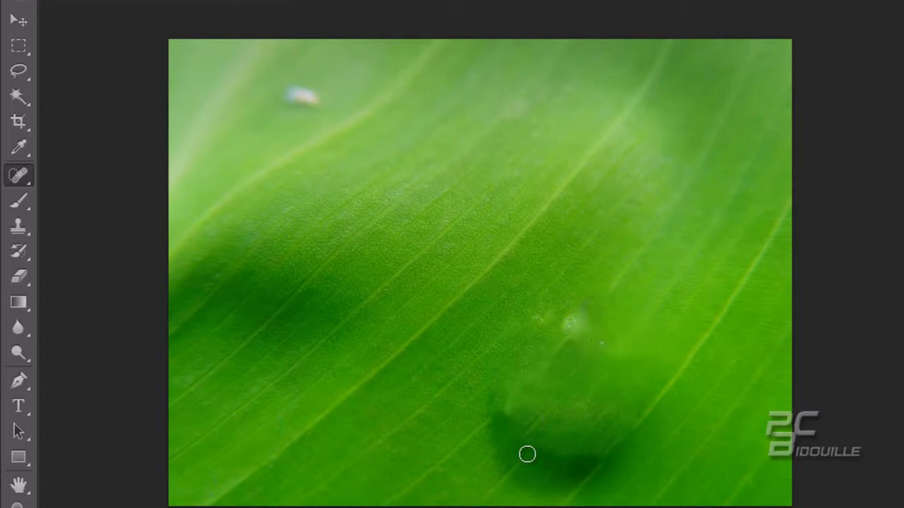
pyautogui.moveTo(521, 410)
pyautogui.mouseDown()
pyautogui.moveTo(509, 424)
pyautogui.moveTo(522, 444)
pyautogui.moveTo(544, 434)
pyautogui.moveTo(545, 454)
pyautogui.moveTo(573, 444)
pyautogui.moveTo(589, 462)
pyautogui.moveTo(616, 445)
pyautogui.moveTo(586, 444)
pyautogui.mouseUp()
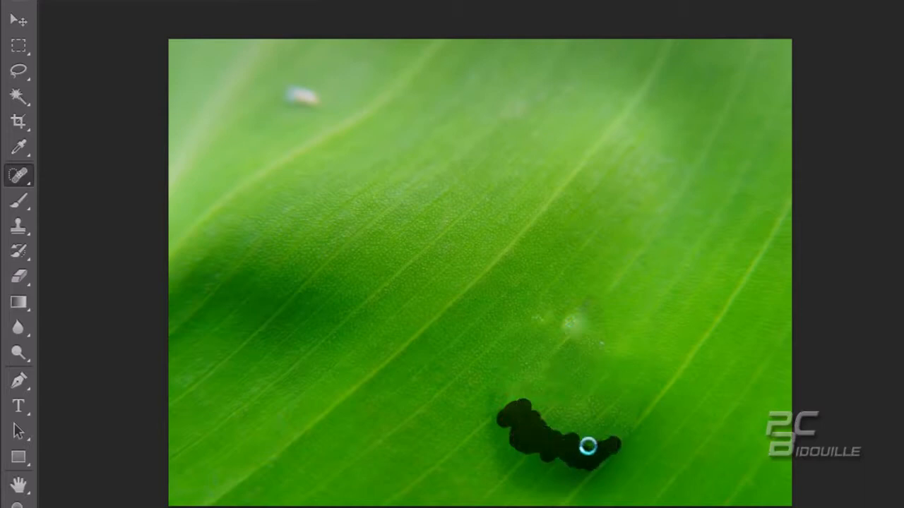
pyautogui.moveTo(526, 404)
pyautogui.mouseDown()
pyautogui.moveTo(503, 430)
pyautogui.moveTo(505, 452)
pyautogui.moveTo(541, 432)
pyautogui.moveTo(555, 433)
pyautogui.moveTo(545, 450)
pyautogui.moveTo(561, 459)
pyautogui.moveTo(587, 468)
pyautogui.mouseUp()
pyautogui.moveTo(576, 320)
pyautogui.mouseDown()
pyautogui.moveTo(606, 296)
pyautogui.moveTo(568, 324)
pyautogui.moveTo(603, 328)
pyautogui.moveTo(593, 352)
pyautogui.moveTo(587, 336)
pyautogui.moveTo(589, 357)
pyautogui.moveTo(613, 342)
pyautogui.moveTo(629, 367)
pyautogui.mouseUp()
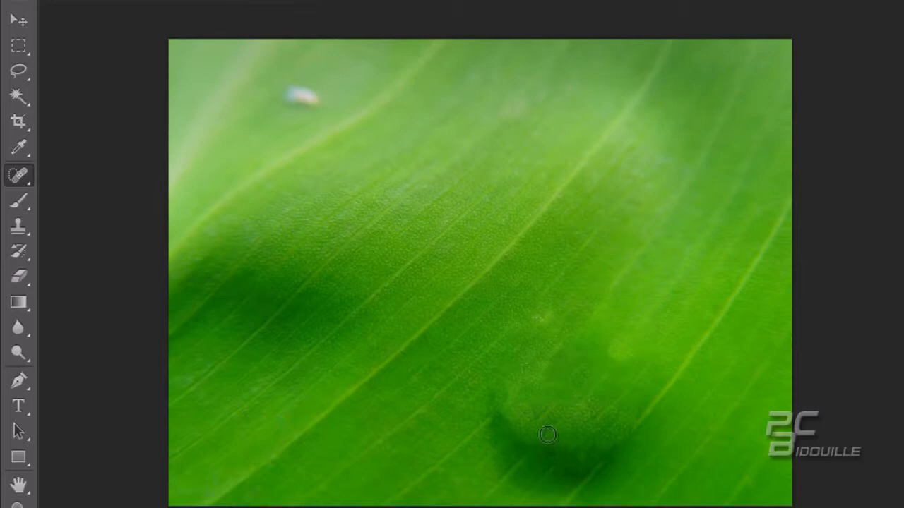
pyautogui.moveTo(583, 402)
pyautogui.mouseDown()
pyautogui.moveTo(557, 436)
pyautogui.moveTo(601, 386)
pyautogui.moveTo(520, 444)
pyautogui.moveTo(536, 443)
pyautogui.moveTo(560, 418)
pyautogui.moveTo(523, 426)
pyautogui.moveTo(535, 380)
pyautogui.moveTo(574, 386)
pyautogui.moveTo(497, 425)
pyautogui.moveTo(552, 395)
pyautogui.moveTo(526, 380)
pyautogui.moveTo(500, 406)
pyautogui.moveTo(524, 379)
pyautogui.moveTo(510, 408)
pyautogui.moveTo(534, 447)
pyautogui.moveTo(591, 426)
pyautogui.moveTo(566, 451)
pyautogui.moveTo(576, 425)
pyautogui.moveTo(581, 419)
pyautogui.moveTo(555, 461)
pyautogui.moveTo(601, 420)
pyautogui.moveTo(588, 456)
pyautogui.moveTo(625, 430)
pyautogui.moveTo(604, 454)
pyautogui.moveTo(595, 436)
pyautogui.moveTo(581, 456)
pyautogui.moveTo(612, 427)
pyautogui.moveTo(603, 434)
pyautogui.moveTo(611, 411)
pyautogui.moveTo(586, 420)
pyautogui.mouseUp()
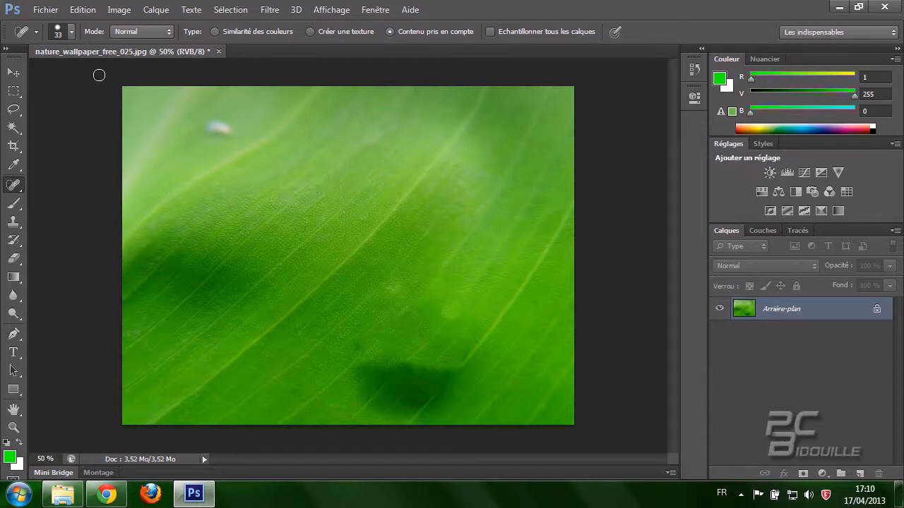
# - Set the Spot Healing Brush size to 62 px and paint out the dark shadow left beneath the removed drop
pyautogui.click(72, 34)
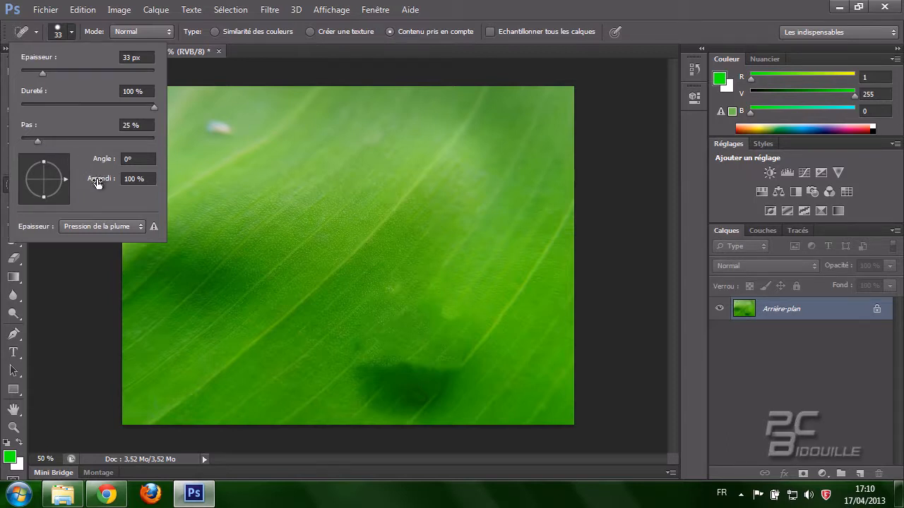
pyautogui.click(62, 72)
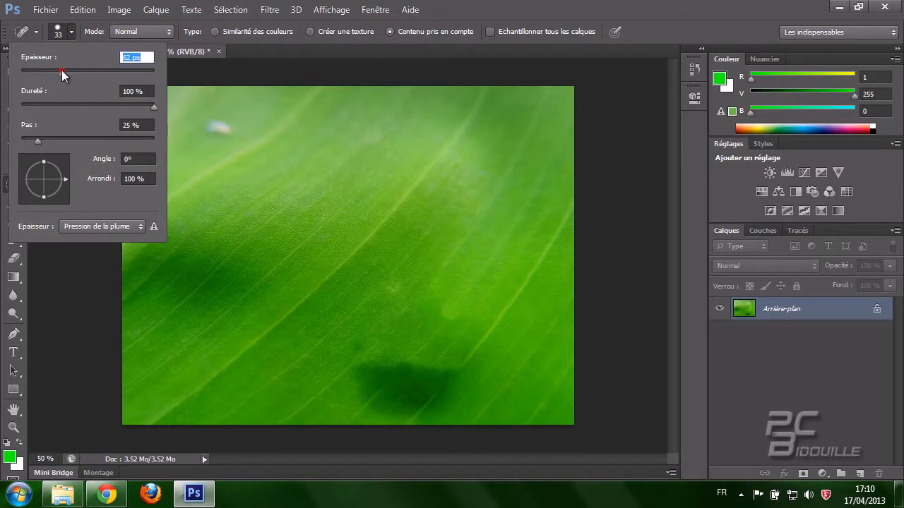
pyautogui.click(374, 363)
pyautogui.moveTo(375, 363)
pyautogui.mouseDown()
pyautogui.moveTo(412, 359)
pyautogui.moveTo(400, 382)
pyautogui.moveTo(441, 358)
pyautogui.moveTo(416, 393)
pyautogui.moveTo(451, 368)
pyautogui.moveTo(435, 398)
pyautogui.moveTo(407, 394)
pyautogui.mouseUp()
pyautogui.moveTo(388, 363)
pyautogui.mouseDown()
pyautogui.moveTo(350, 386)
pyautogui.moveTo(398, 360)
pyautogui.moveTo(373, 389)
pyautogui.moveTo(372, 407)
pyautogui.moveTo(403, 370)
pyautogui.moveTo(429, 376)
pyautogui.moveTo(391, 397)
pyautogui.moveTo(445, 386)
pyautogui.moveTo(433, 404)
pyautogui.moveTo(456, 379)
pyautogui.moveTo(438, 405)
pyautogui.moveTo(400, 409)
pyautogui.moveTo(454, 405)
pyautogui.mouseUp()
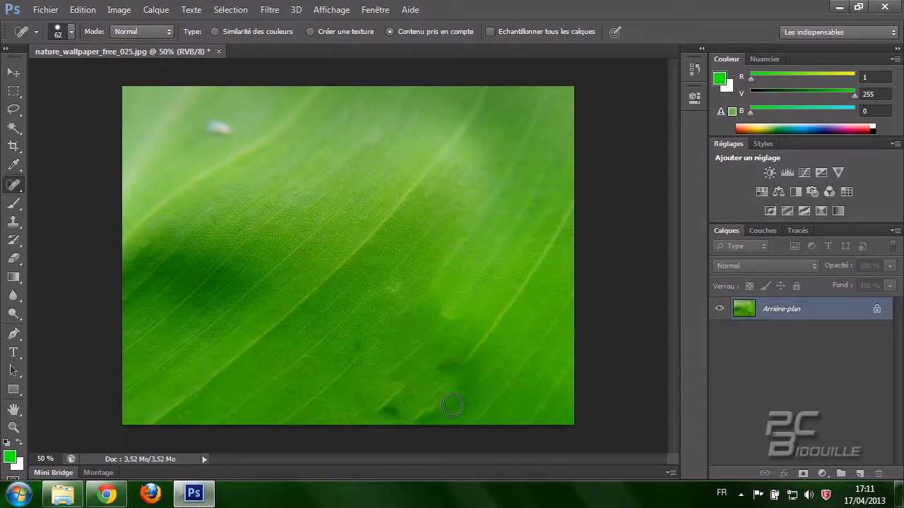
pyautogui.moveTo(394, 407); pyautogui.dragTo(380, 411)
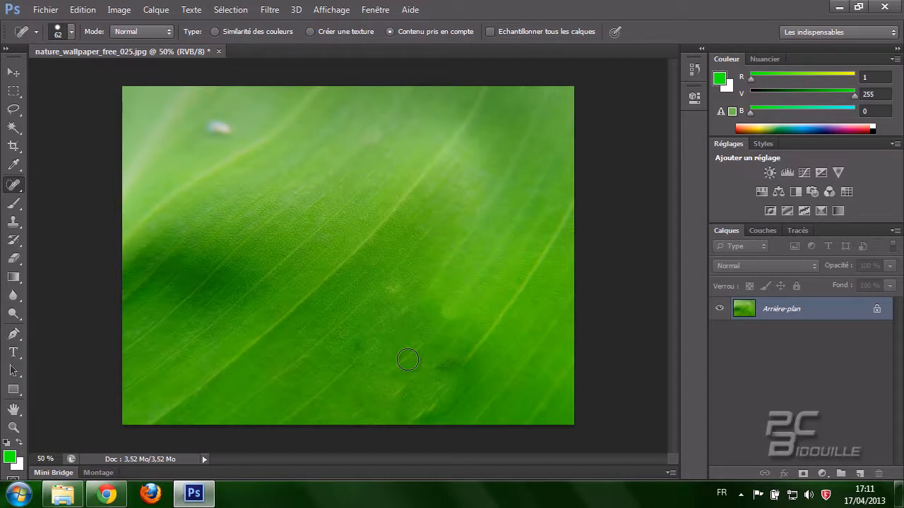
# - Try a 62 px Clone Stamp stroke over the retouched area, sampling the leaf's dark green part, and return to the Spot Healing Brush
pyautogui.click(13, 222)
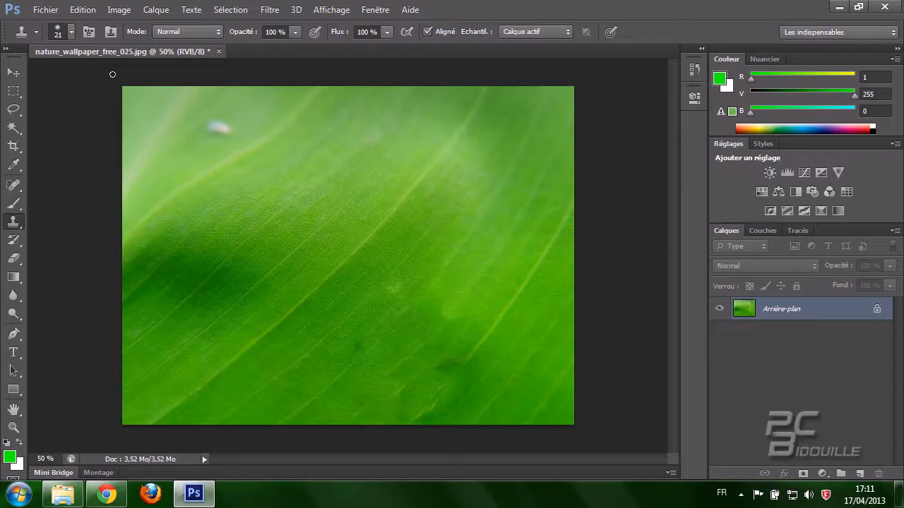
pyautogui.click(72, 33)
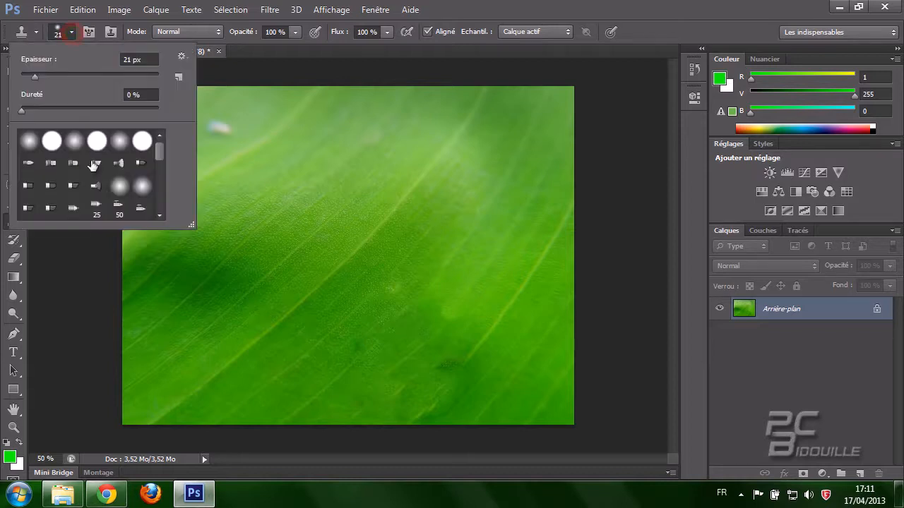
pyautogui.click(63, 76)
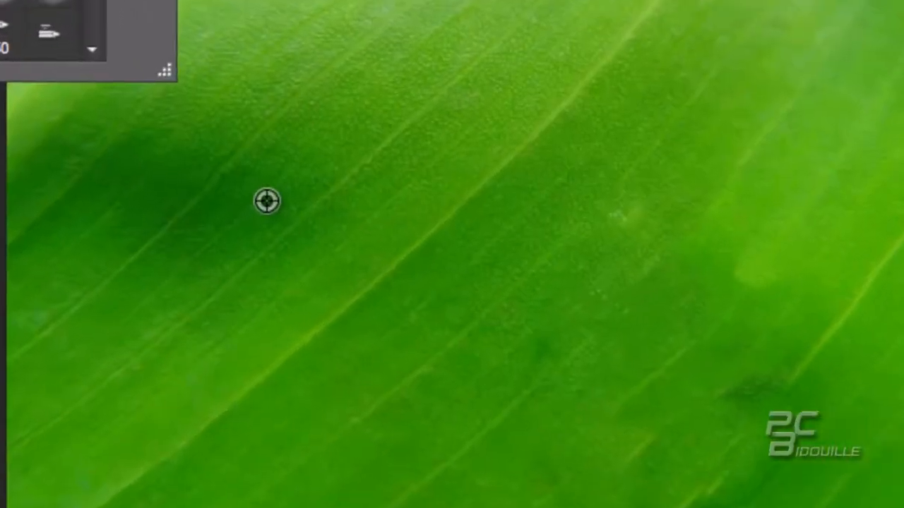
pyautogui.keyDown('alt'); pyautogui.click(276, 185); pyautogui.keyUp('alt')
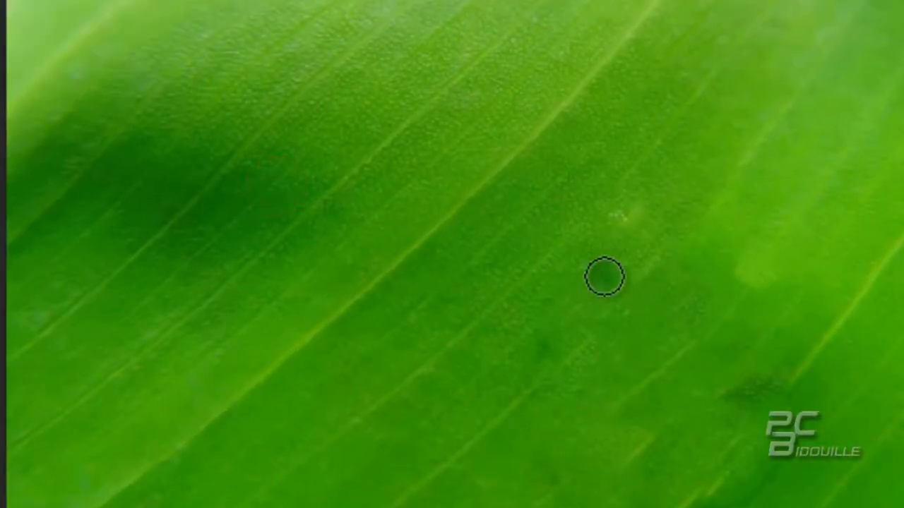
pyautogui.moveTo(604, 297)
pyautogui.mouseDown()
pyautogui.moveTo(581, 346)
pyautogui.moveTo(611, 322)
pyautogui.moveTo(579, 352)
pyautogui.moveTo(611, 343)
pyautogui.moveTo(593, 396)
pyautogui.mouseUp()
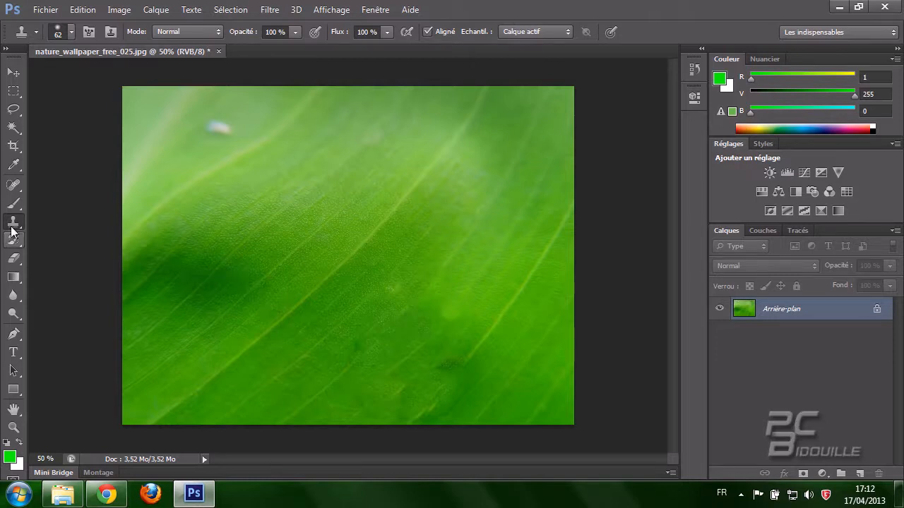
pyautogui.click(12, 185)
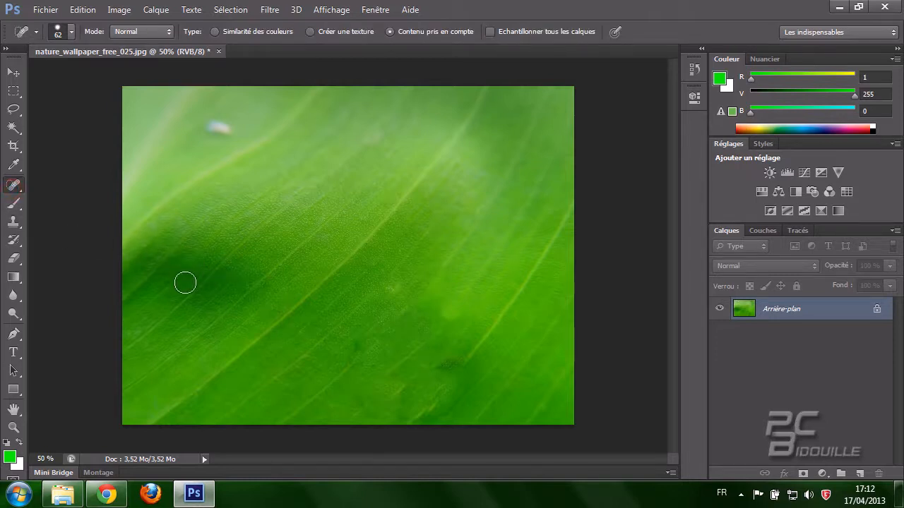